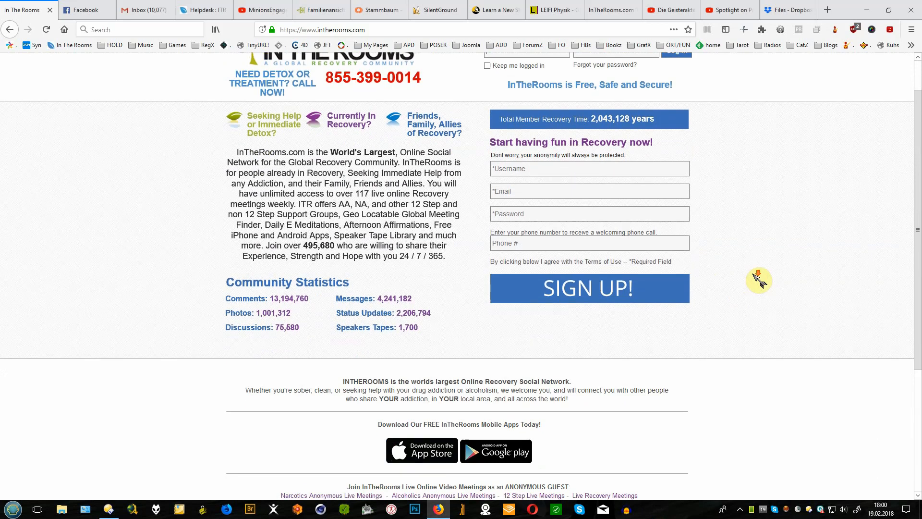
# Log in to the In The Rooms account by entering the username and the account password
pyautogui.scroll(1, 528, 120)
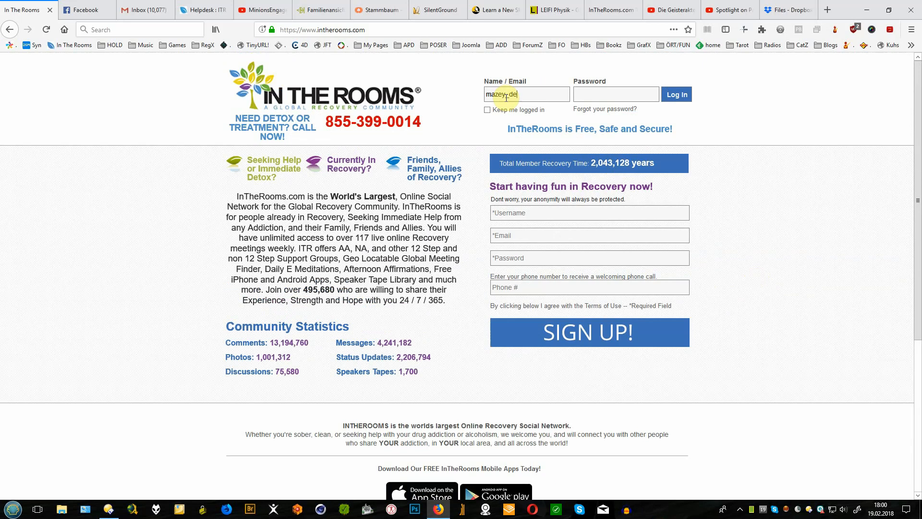
pyautogui.press('Tab')
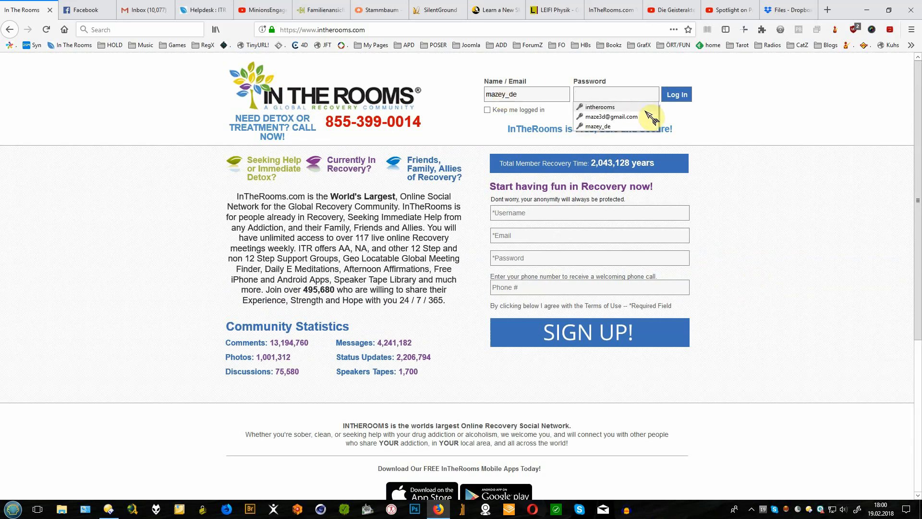
pyautogui.write('•')
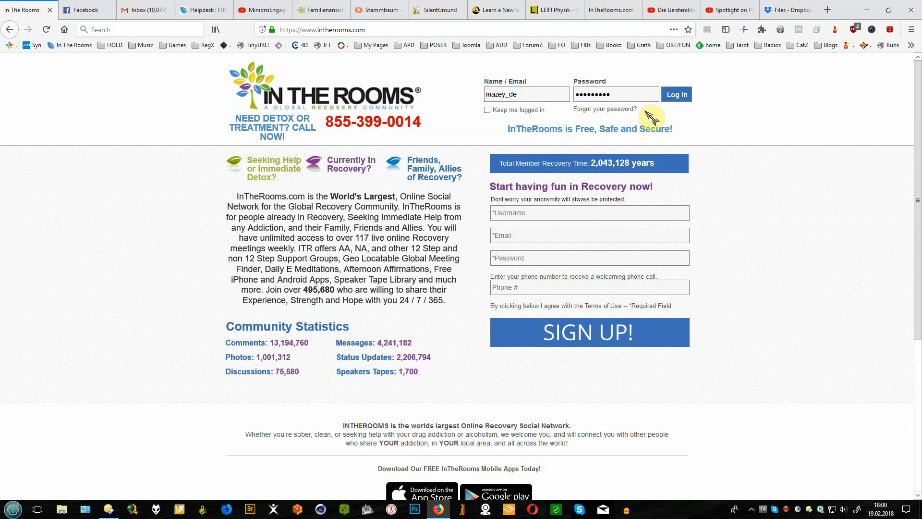
pyautogui.click(677, 94)
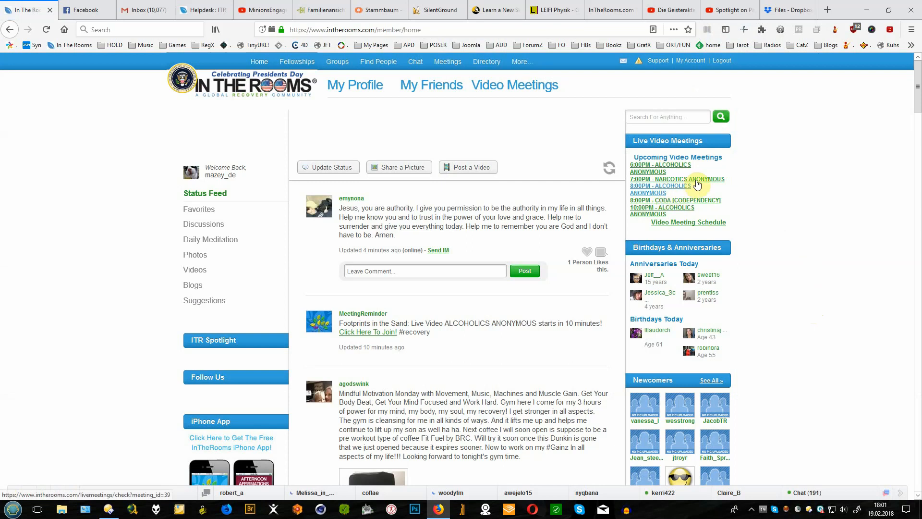
# Enter Monday's 2:00 AM Gamblers Anonymous meeting from the video meeting calendar, deleting the mail shown in the desktop notification
pyautogui.click(524, 87)
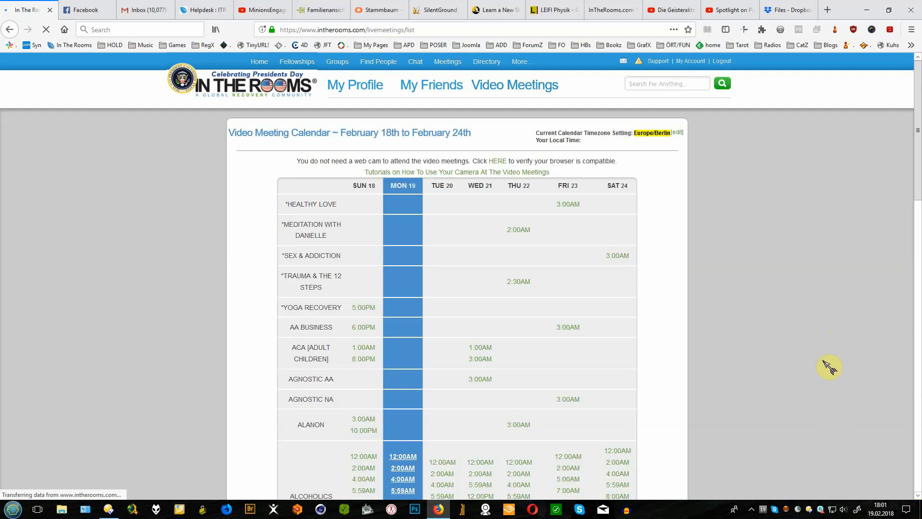
pyautogui.scroll(-7, 817, 346)
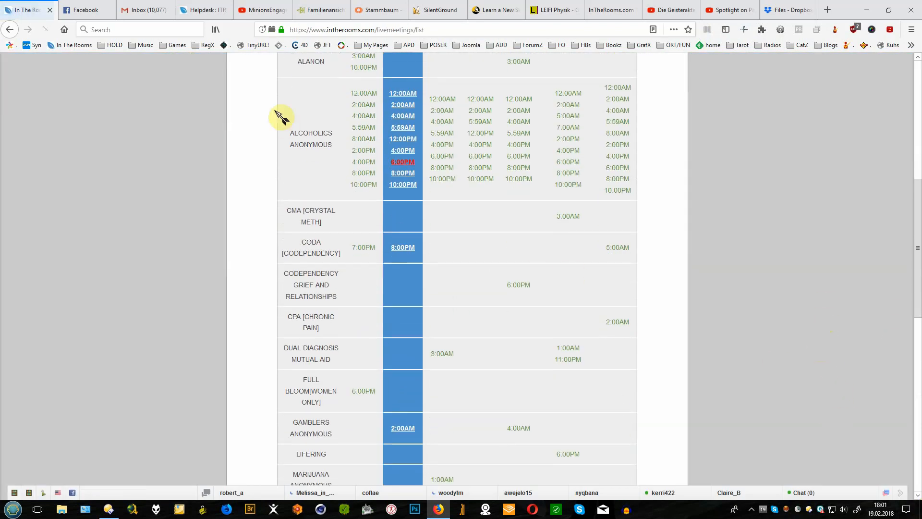
pyautogui.scroll(-1, 308, 346)
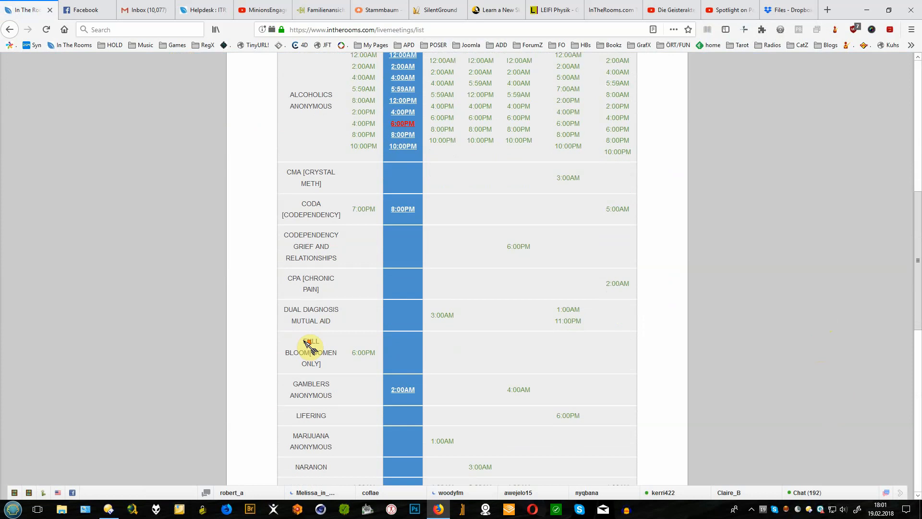
pyautogui.scroll(-1, 308, 339)
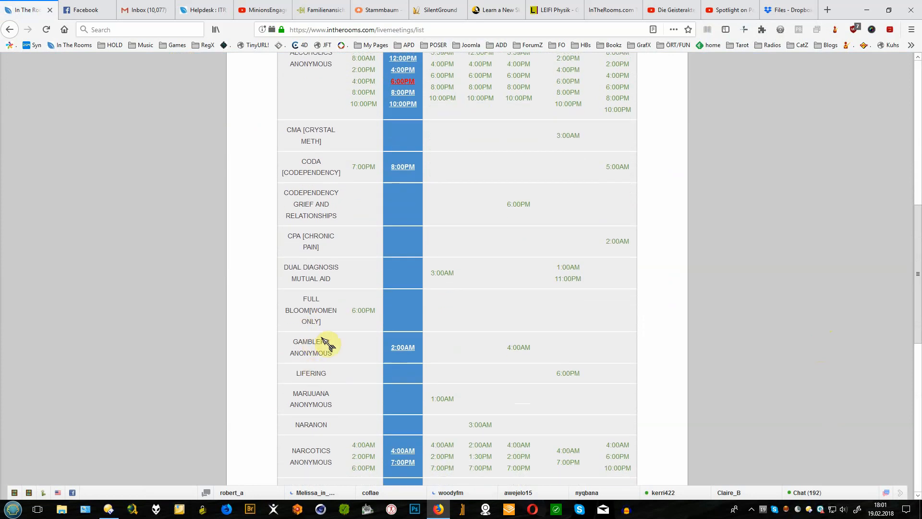
pyautogui.click(403, 349)
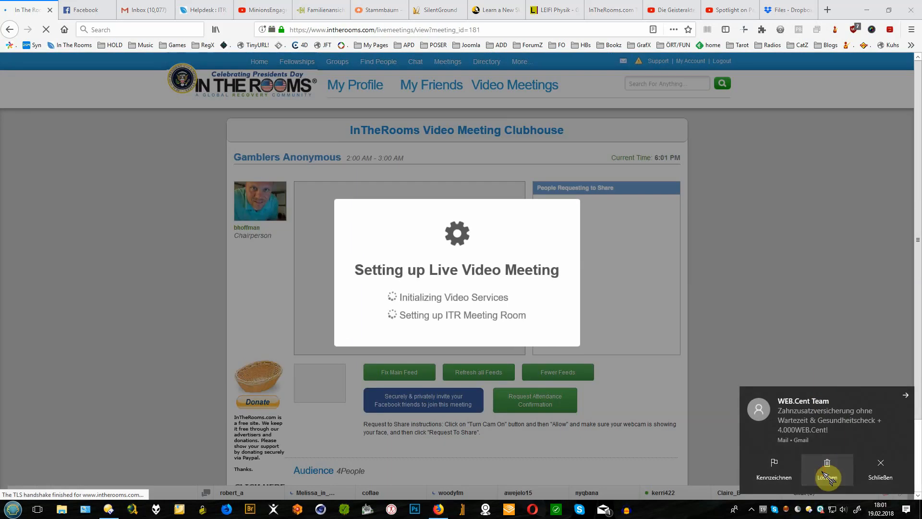
pyautogui.click(827, 475)
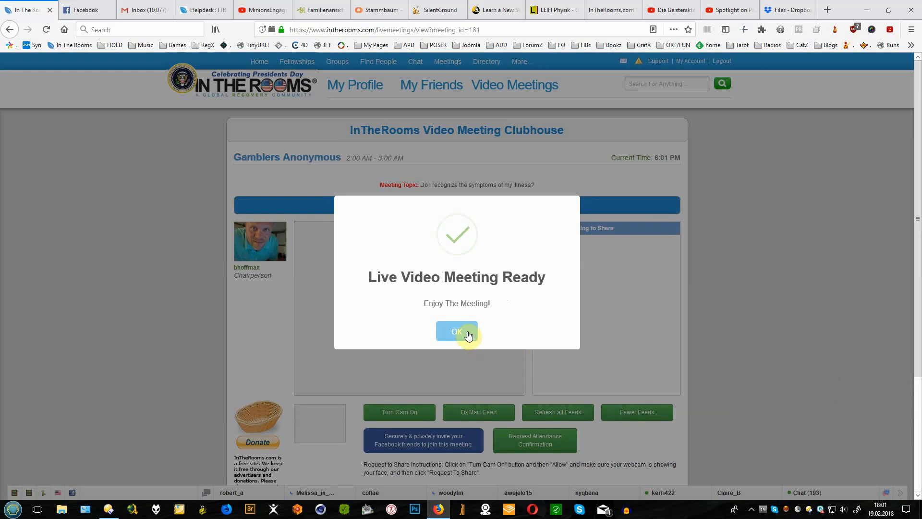
pyautogui.click(469, 335)
# Examine the Gamblers Anonymous meeting room from the topic and video area down to the feed controls and audience list
pyautogui.scroll(-3, 785, 334)
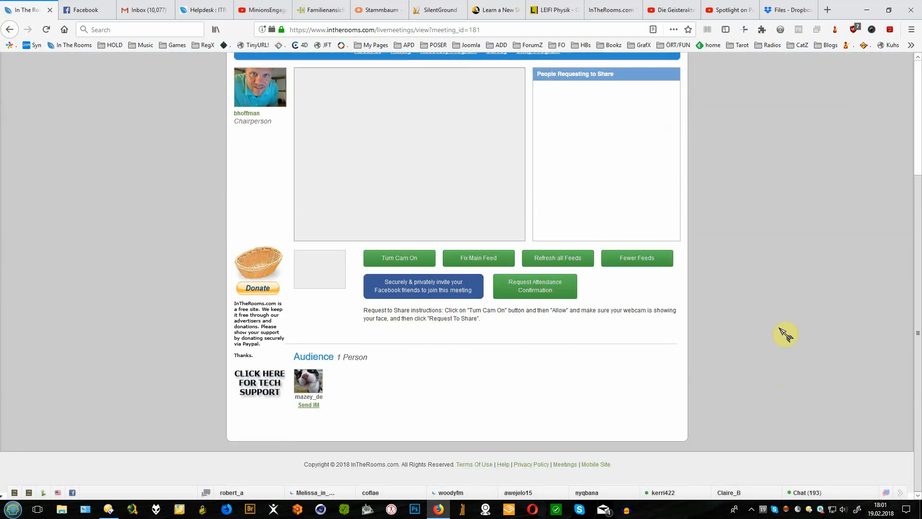
pyautogui.scroll(3, 784, 331)
pyautogui.scroll(-3, 769, 379)
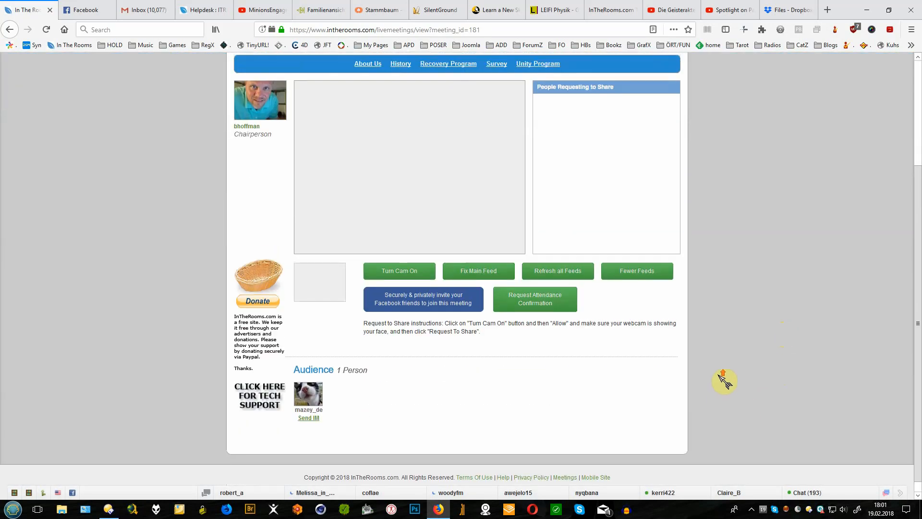
pyautogui.scroll(3, 723, 380)
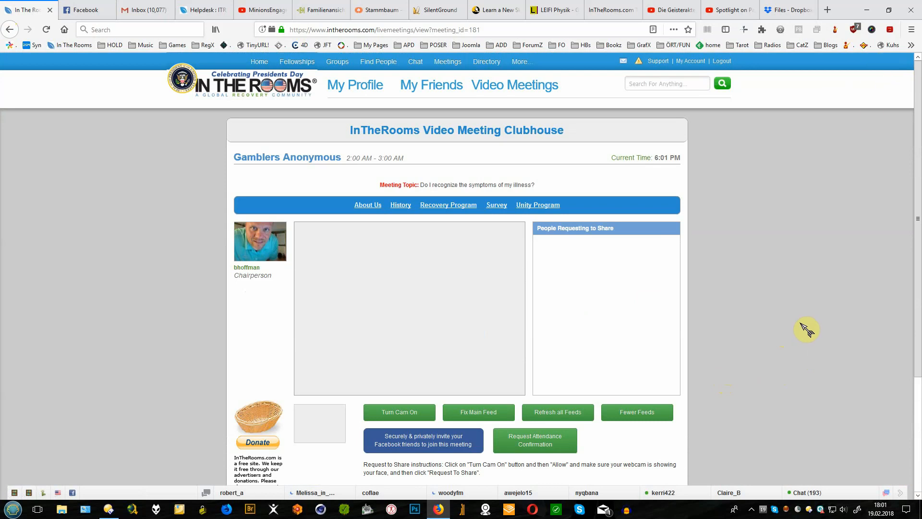
pyautogui.scroll(-3, 807, 329)
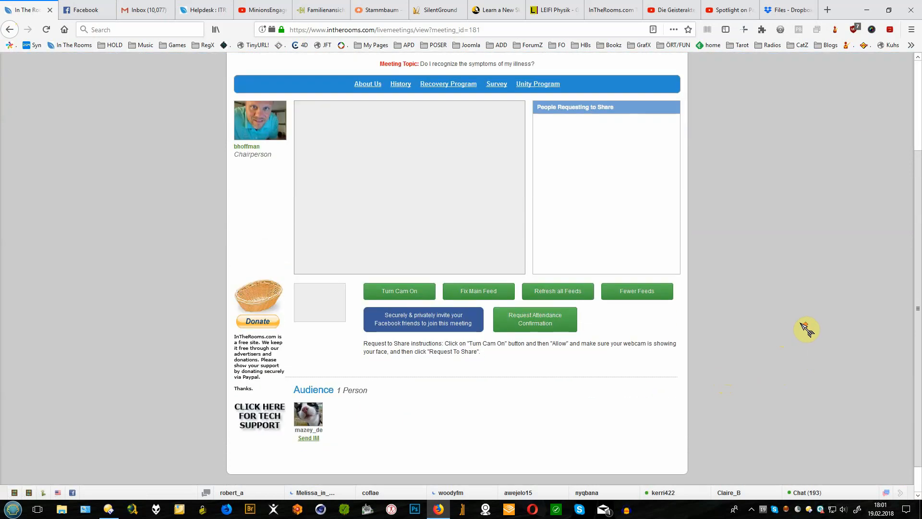
pyautogui.scroll(1, 312, 384)
pyautogui.scroll(1, 335, 447)
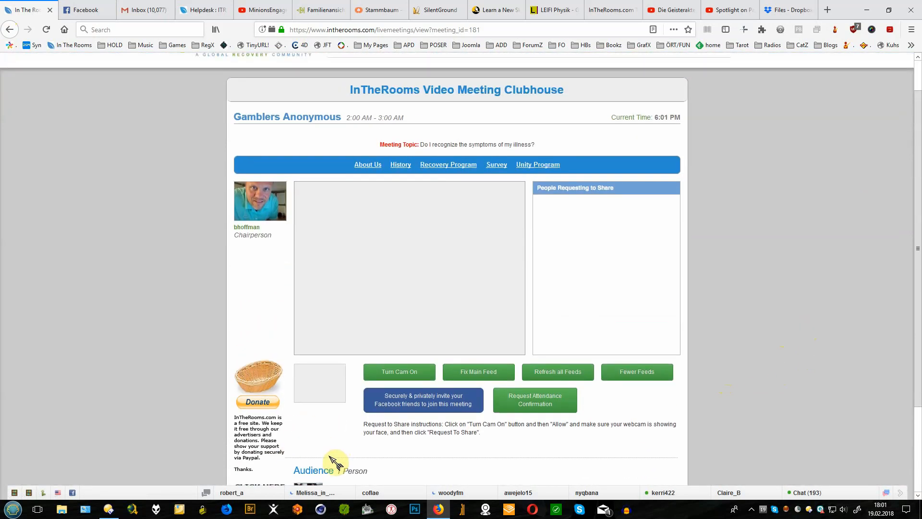
pyautogui.scroll(-1, 331, 459)
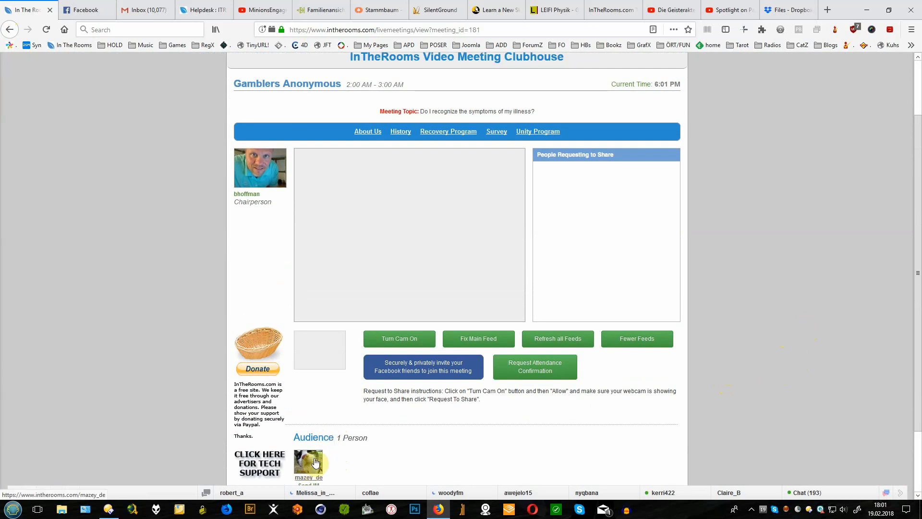
pyautogui.scroll(-1, 418, 465)
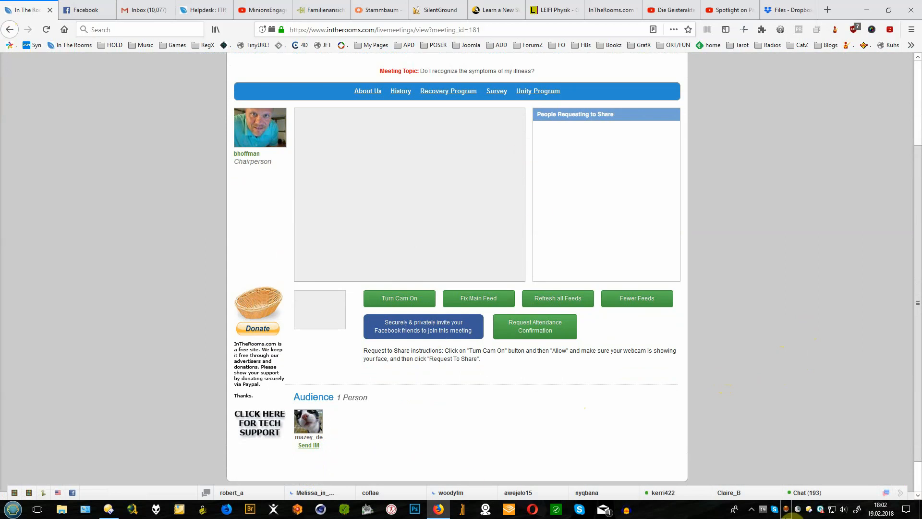
# Turn the camera on, allowing the site to use Microsoft LifeCam Cinema and the Tischmikrofon (Microsoft LifeCam Cinema) microphone
pyautogui.click(400, 298)
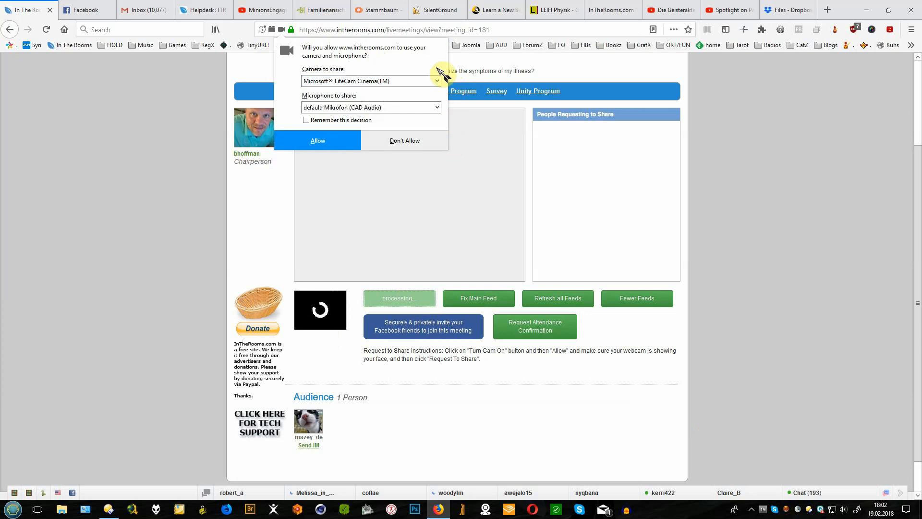
pyautogui.click(412, 82)
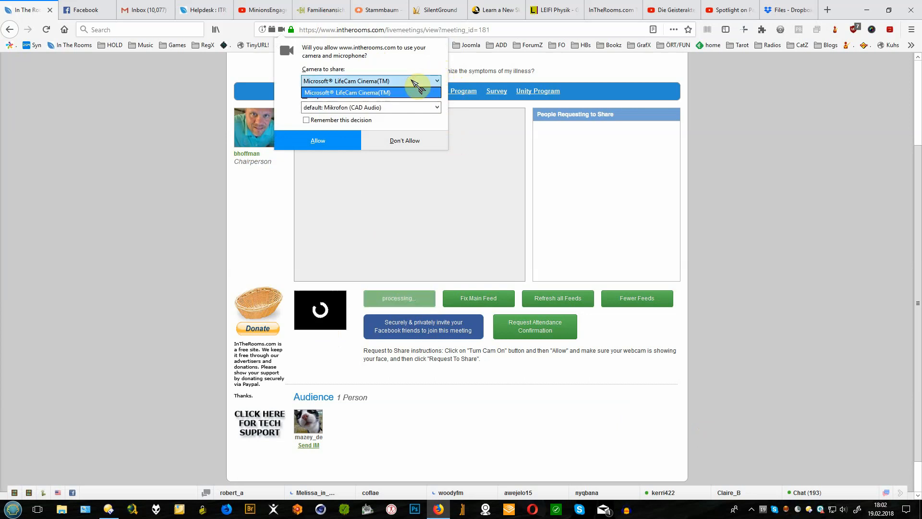
pyautogui.click(412, 81)
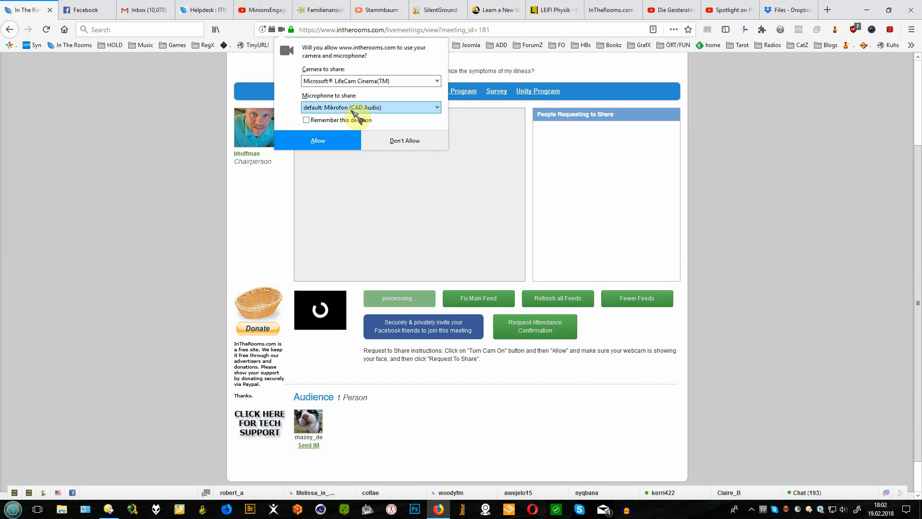
pyautogui.click(405, 108)
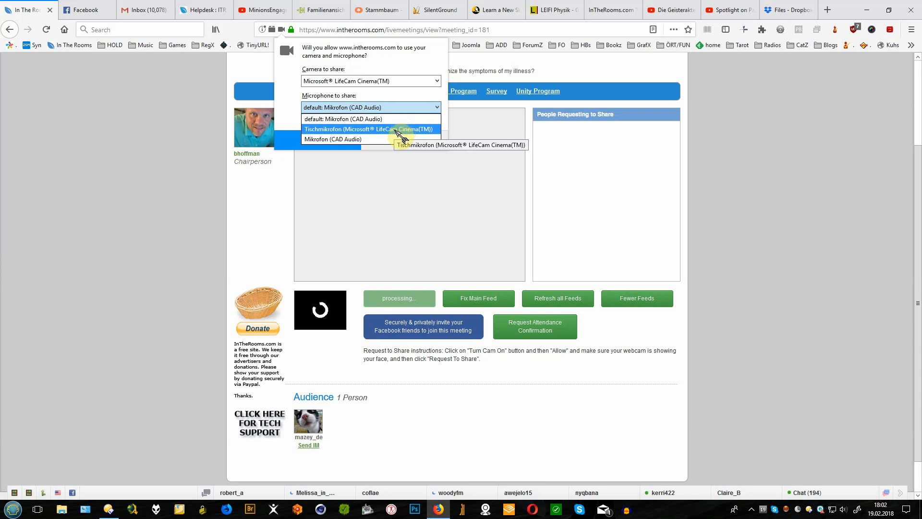
pyautogui.click(398, 130)
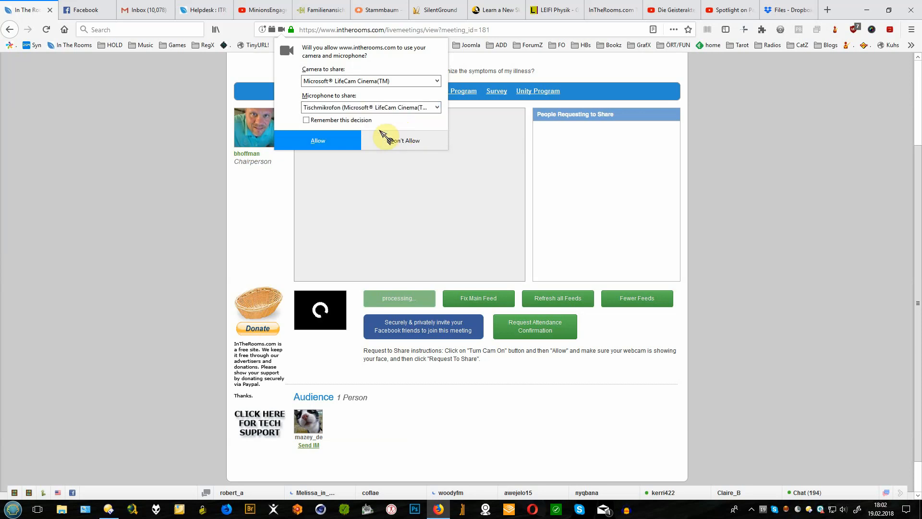
pyautogui.click(319, 141)
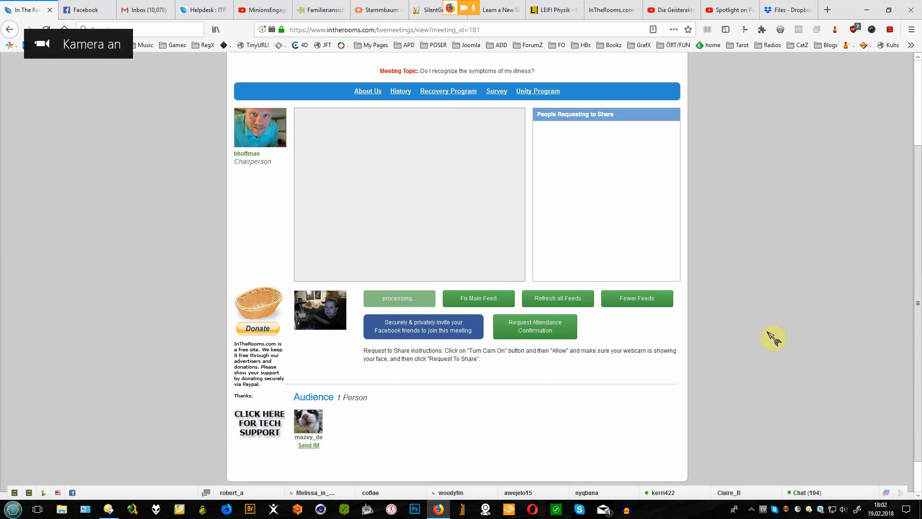
# Request to share in the meeting and check the People Requesting to Share queue
pyautogui.scroll(3, 792, 330)
pyautogui.scroll(-3, 790, 329)
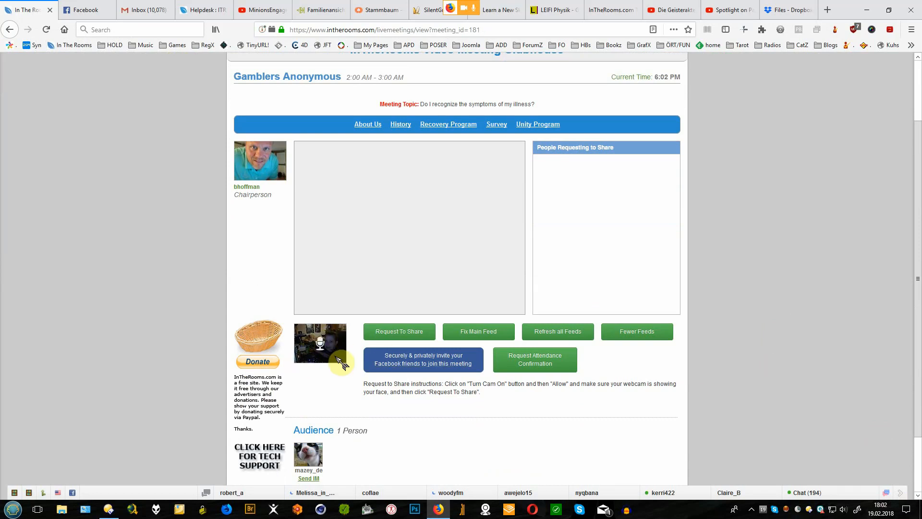
pyautogui.scroll(-2, 773, 438)
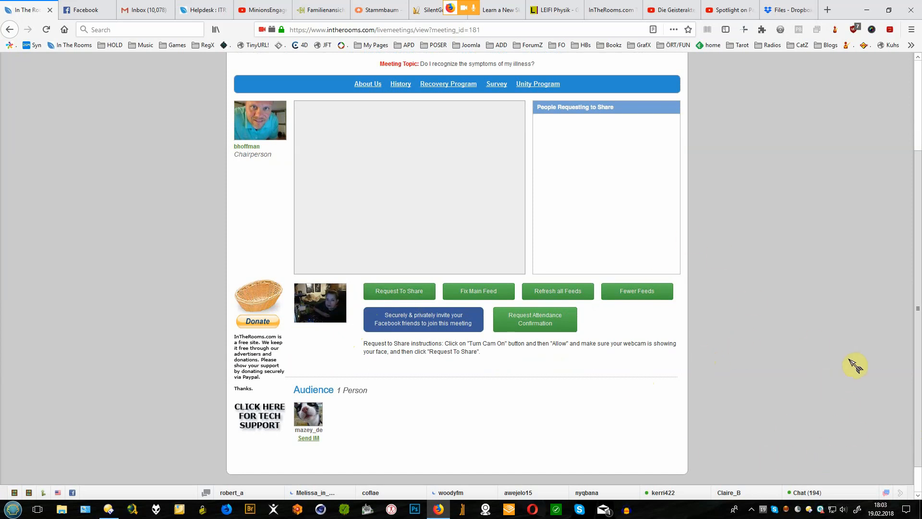
pyautogui.click(398, 291)
pyautogui.scroll(1, 612, 186)
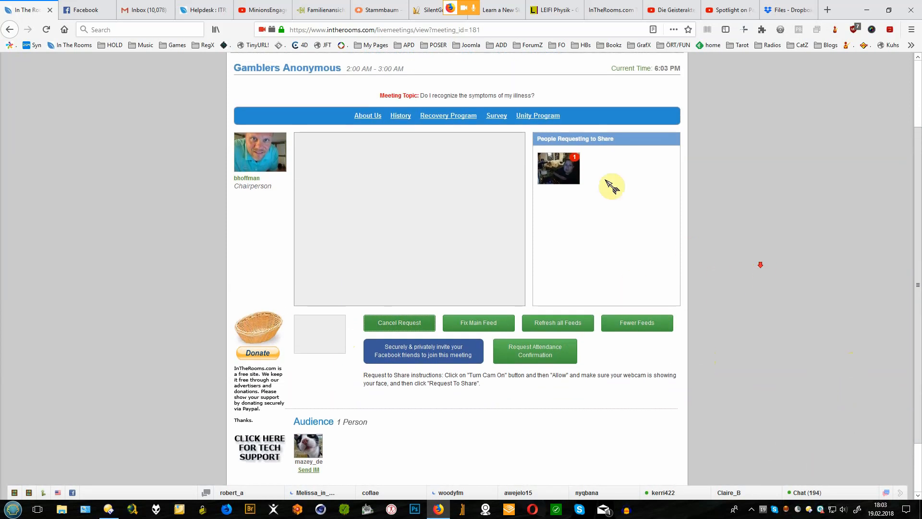
pyautogui.moveTo(565, 190)
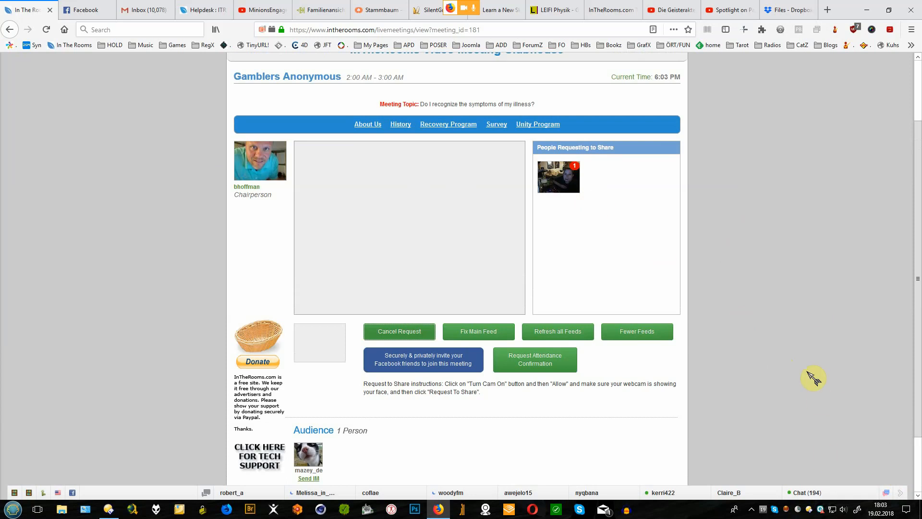
# Inspect the site's camera and microphone permissions and its connection security details, and close the site information
pyautogui.scroll(-1, 791, 372)
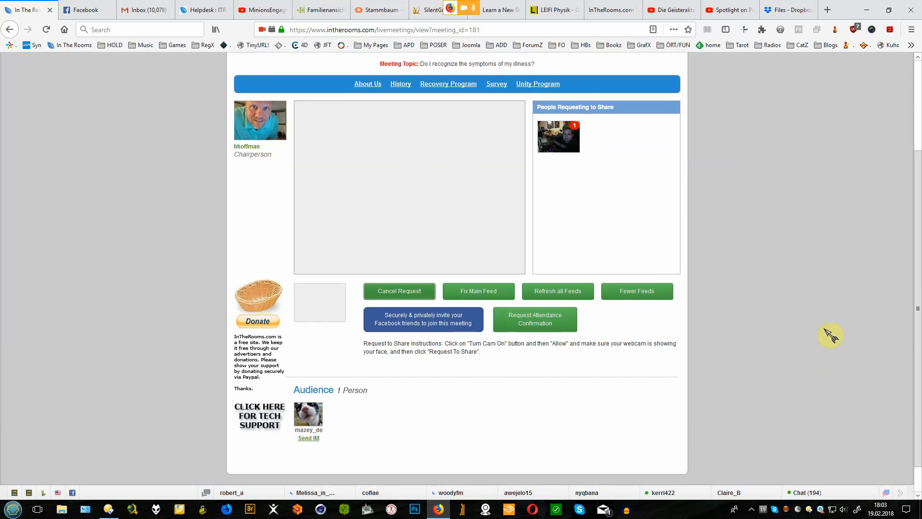
pyautogui.scroll(2, 824, 322)
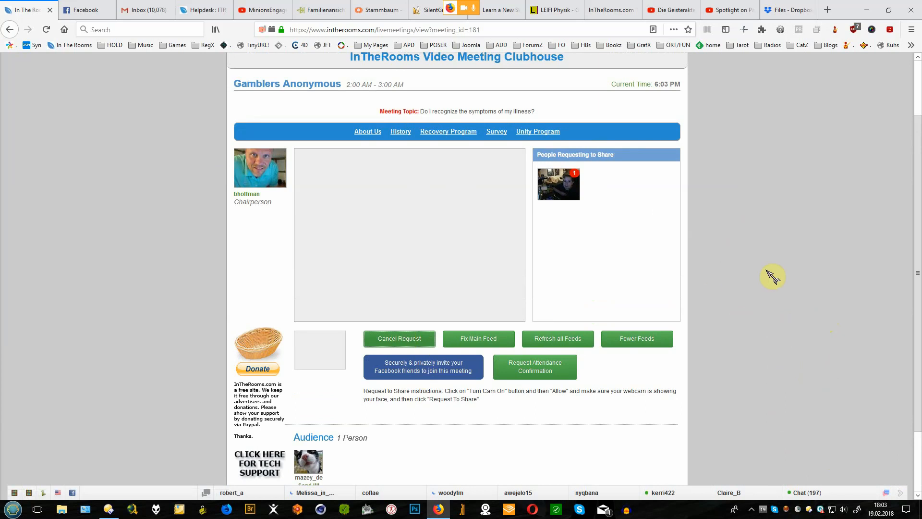
pyautogui.scroll(1, 771, 275)
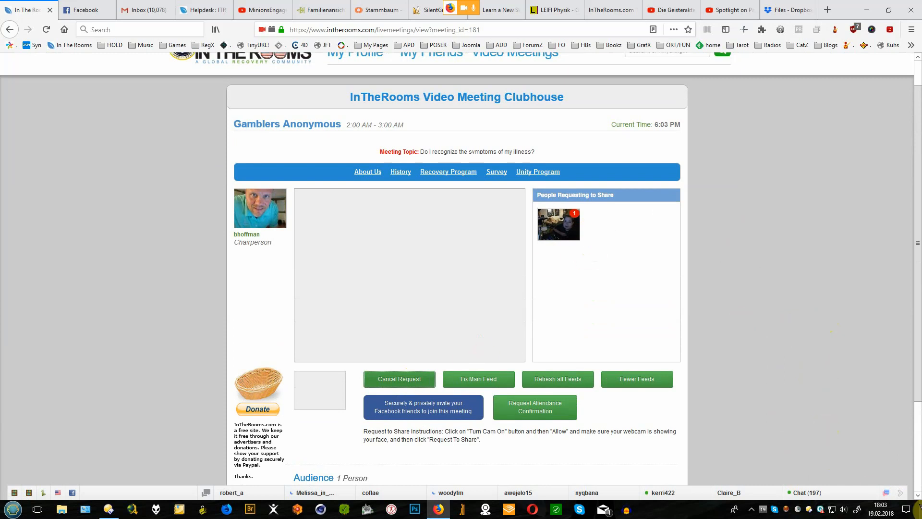
pyautogui.scroll(-2, 540, 312)
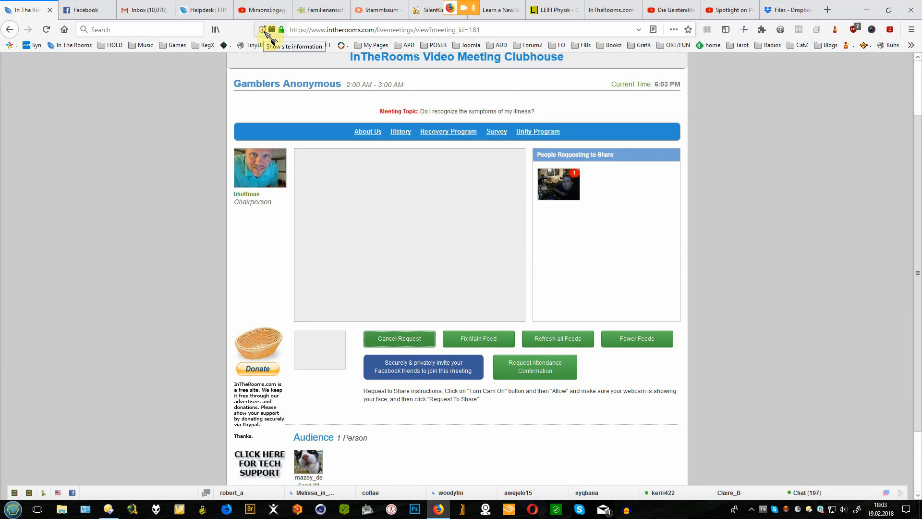
pyautogui.click(264, 31)
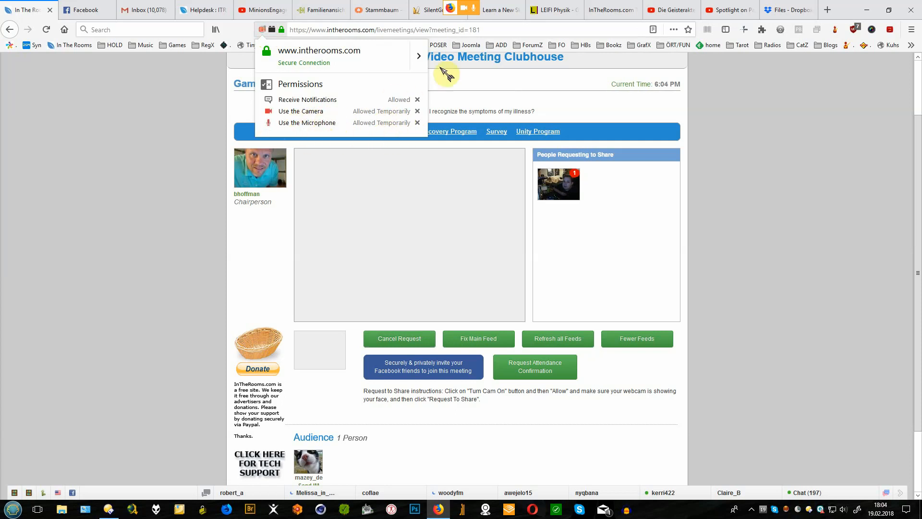
pyautogui.click(419, 56)
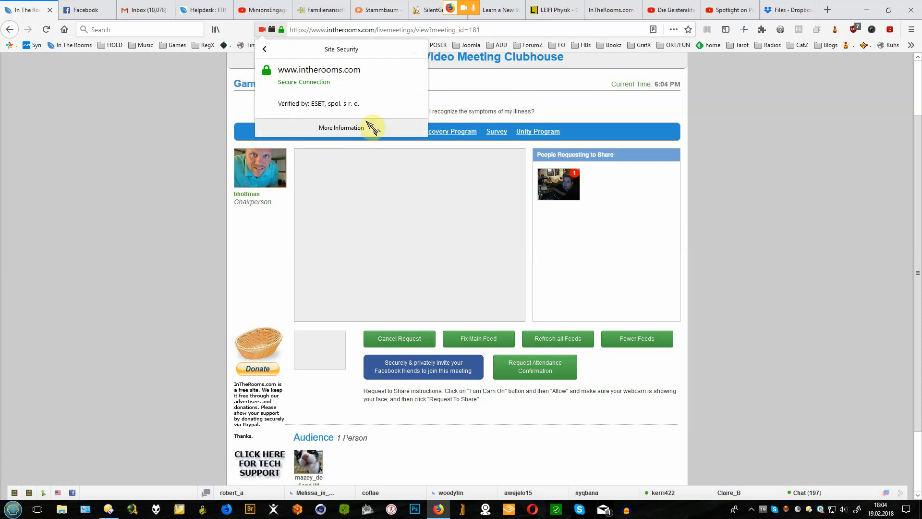
pyautogui.click(262, 30)
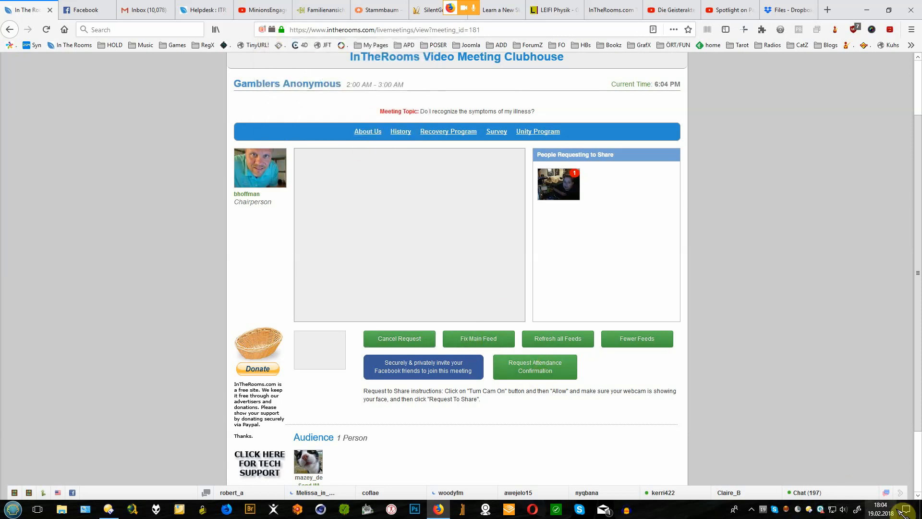
# Cancel the request to share in the Gamblers Anonymous meeting room
pyautogui.scroll(-3, 727, 334)
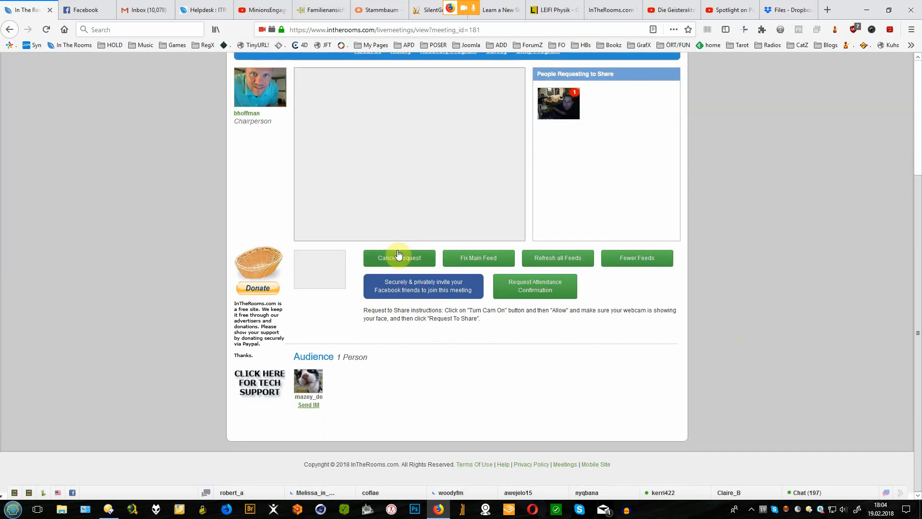
pyautogui.click(398, 261)
pyautogui.scroll(3, 750, 315)
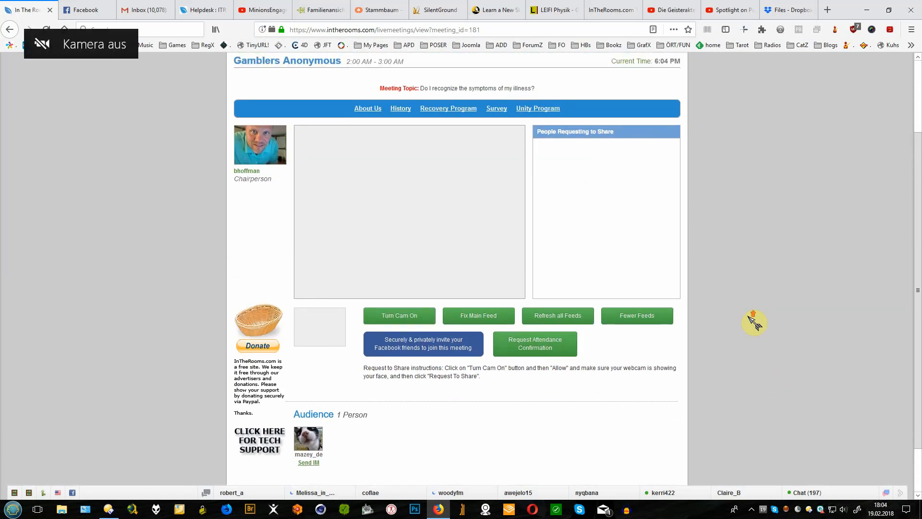